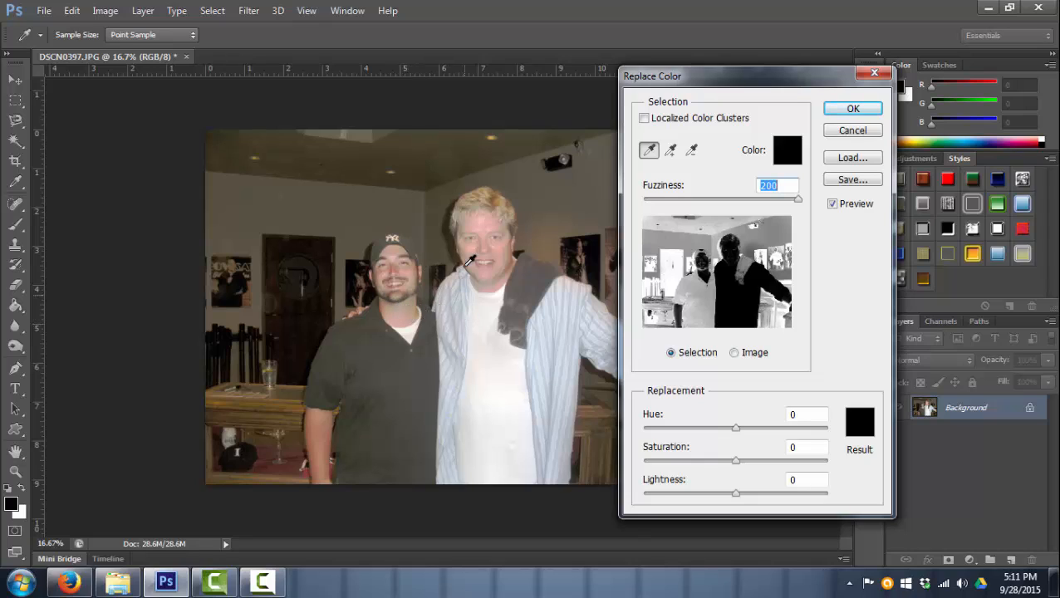
Sample the skin tone in the photo as the color to replace and narrow the fuzziness to 43
left_click(408, 308)
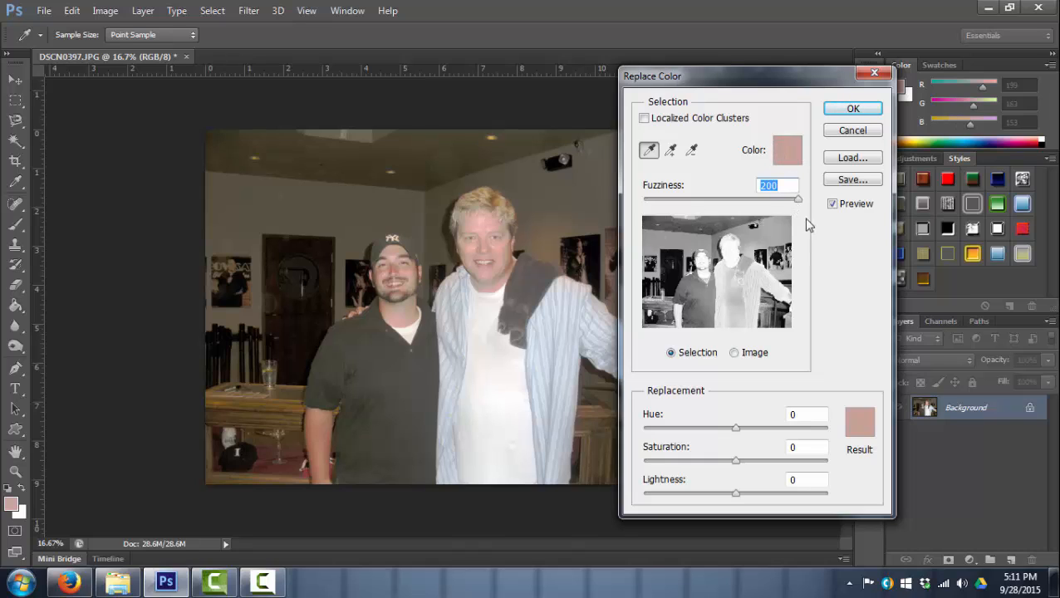
left_click_drag(798, 199, 687, 206)
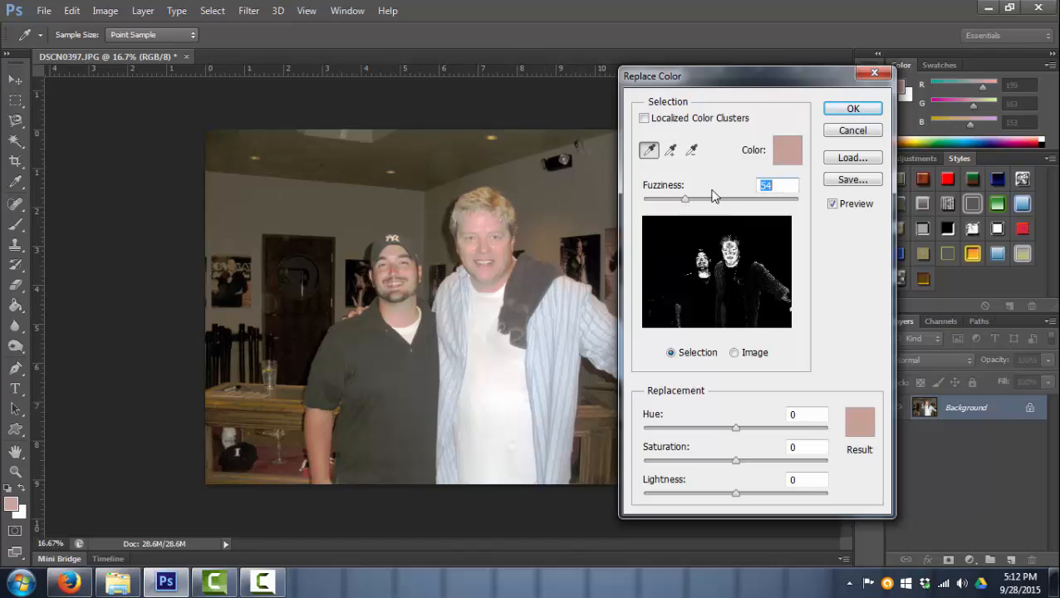
mouse_move(686, 203)
left_mouse_down()
mouse_move(724, 207)
mouse_move(678, 208)
left_mouse_up()
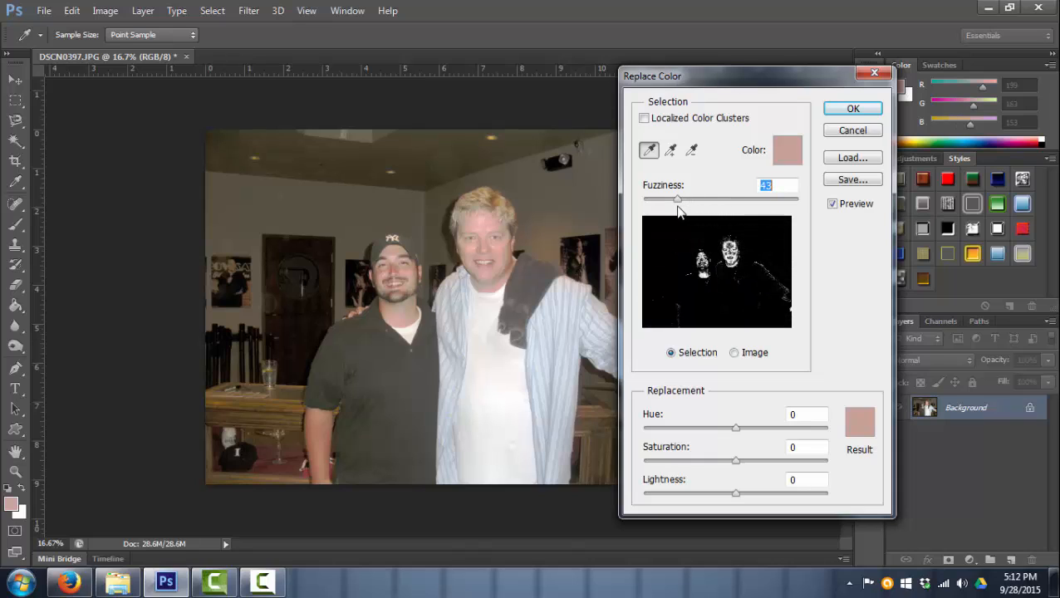
Try replacing the sampled skin tone with a fully saturated green at fuzziness 51, and discard the color replacement
left_click(861, 427)
left_click(536, 283)
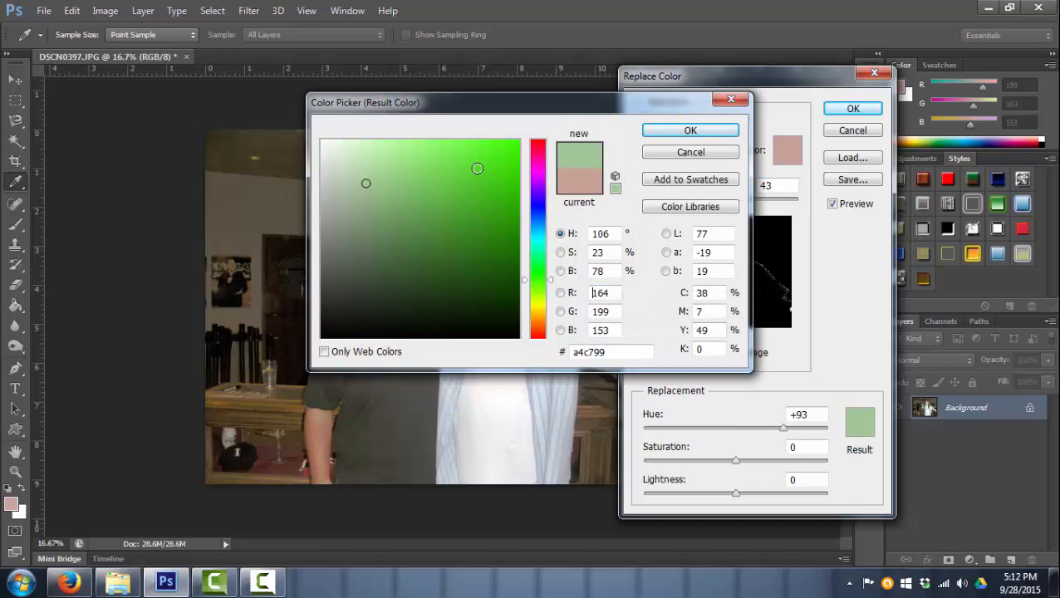
left_click_drag(475, 168, 532, 137)
left_click(689, 131)
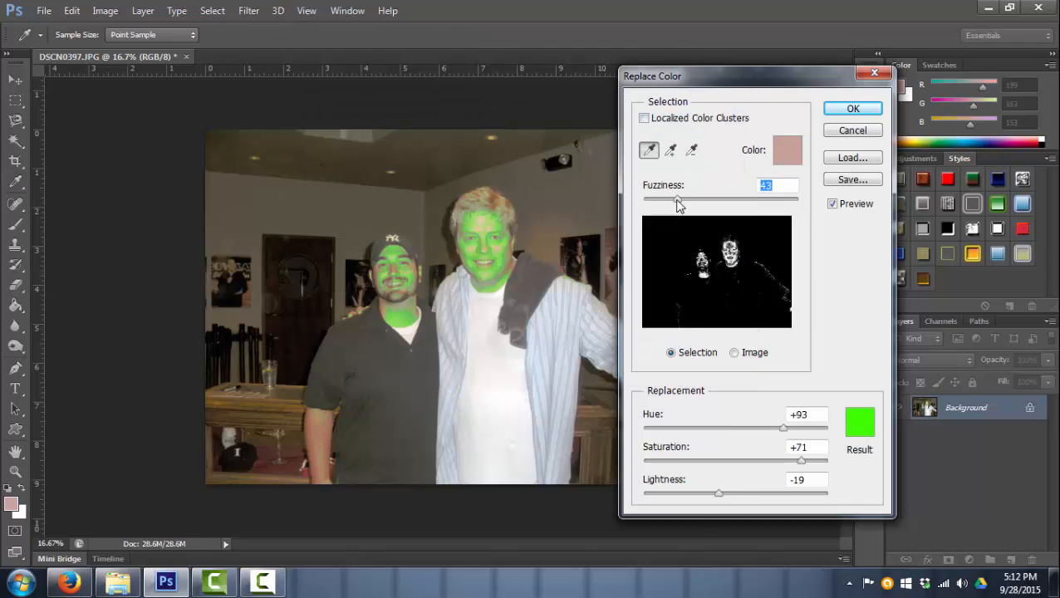
mouse_move(680, 200)
left_mouse_down()
mouse_move(800, 201)
mouse_move(683, 212)
left_mouse_up()
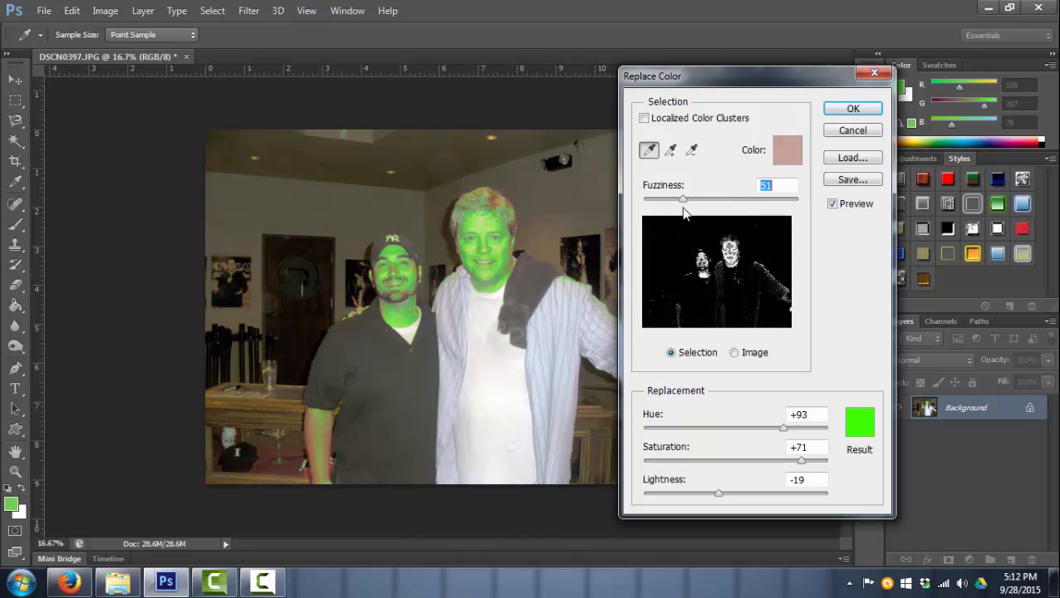
left_click(851, 130)
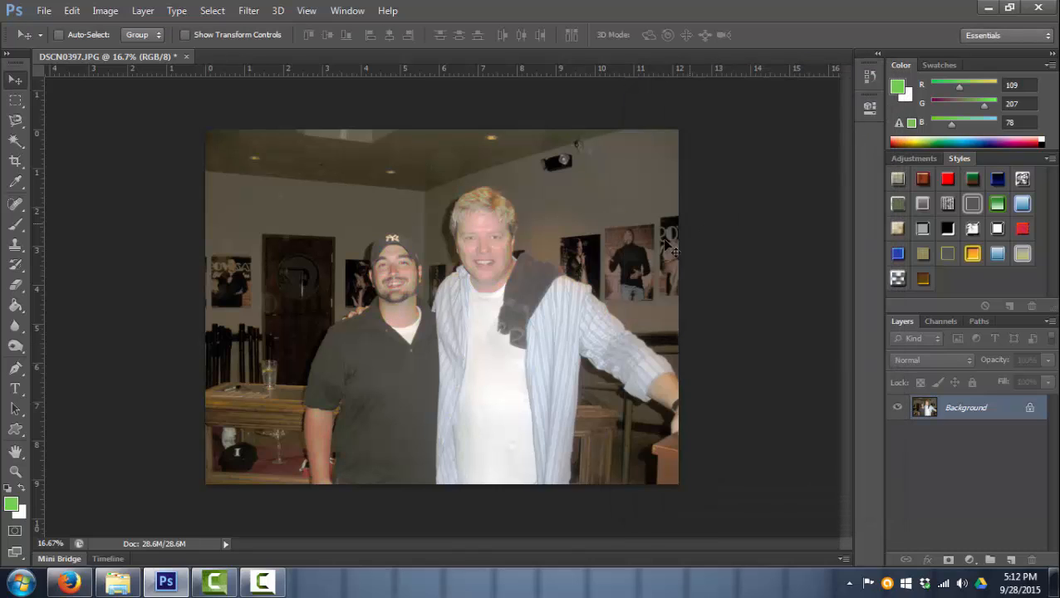
Trace a Magnetic Lasso selection around the face and neck of the man in the cap
left_click(13, 123)
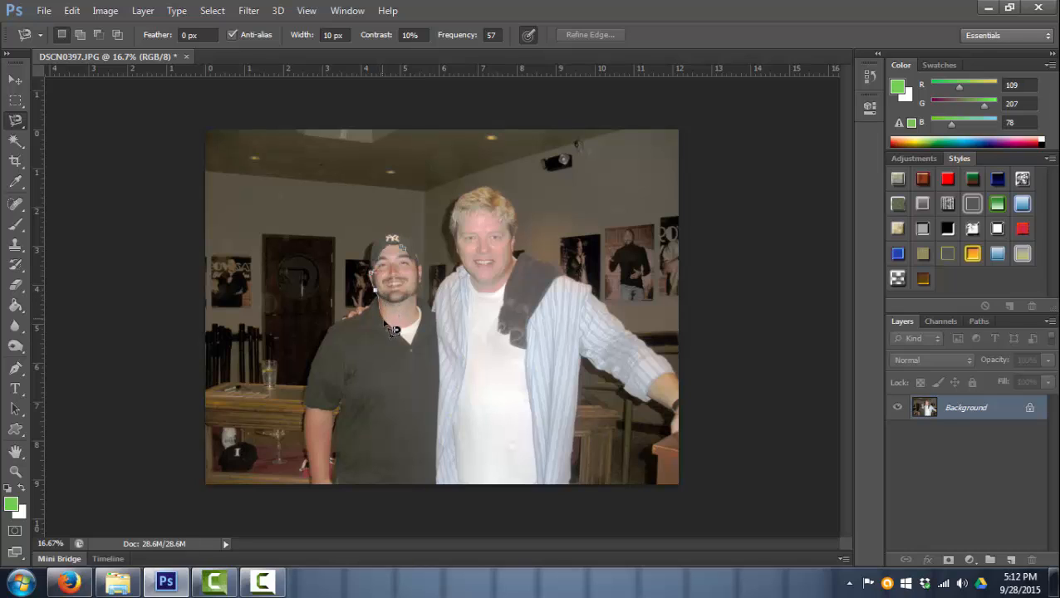
left_click(425, 303)
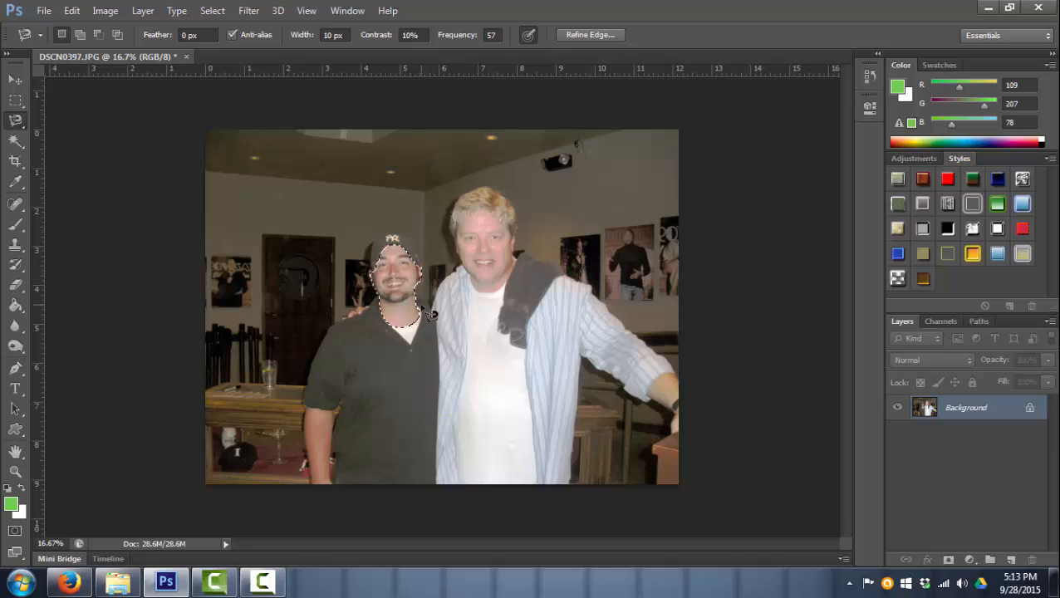
Copy the selected face onto a new layer and check it on its own with the Background layer briefly hidden
left_click(81, 10)
left_click(115, 104)
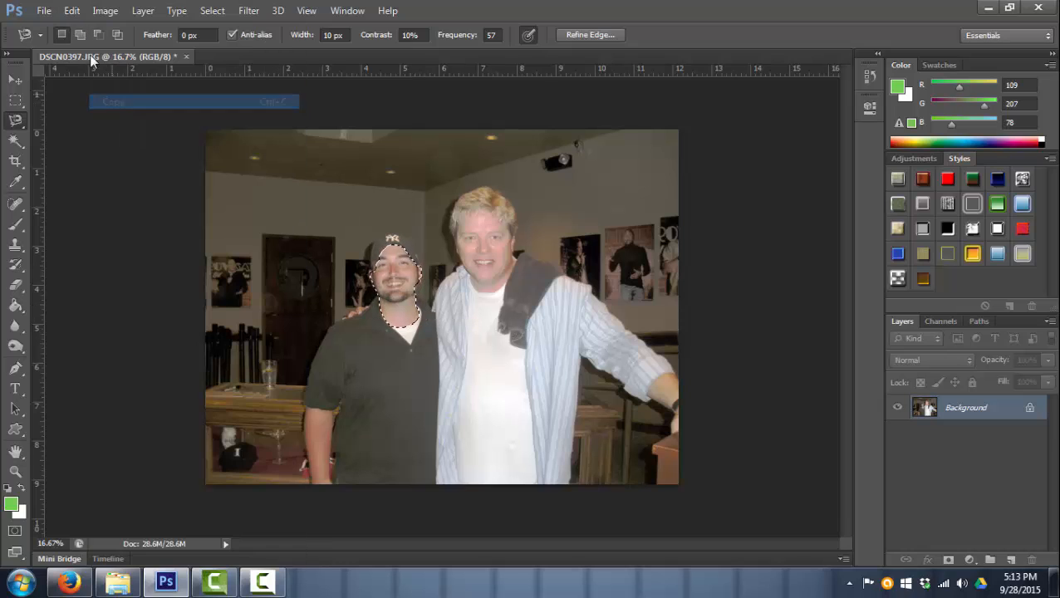
left_click(72, 10)
left_click(114, 132)
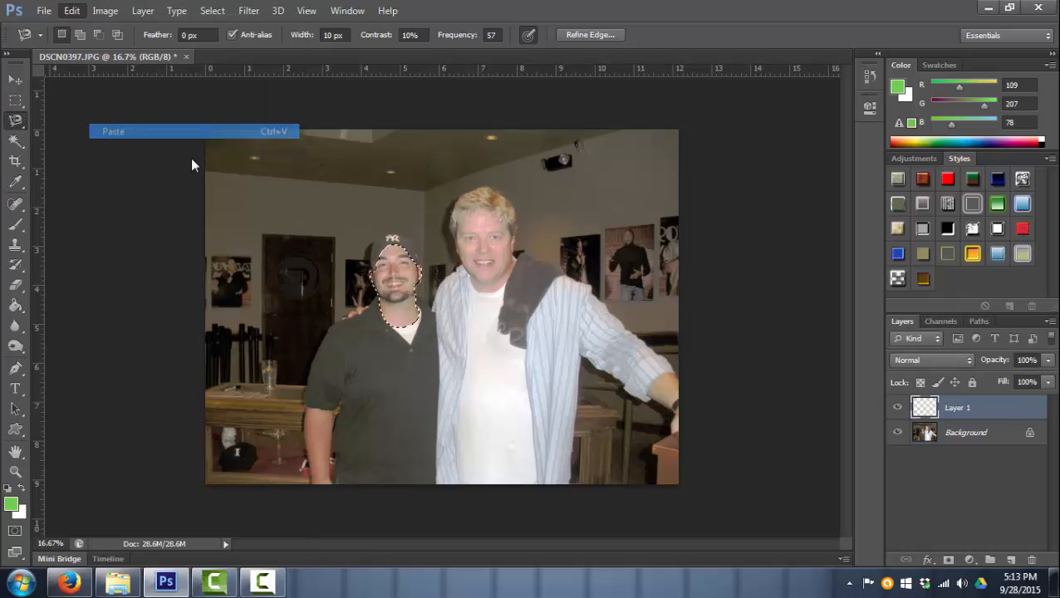
left_click(898, 433)
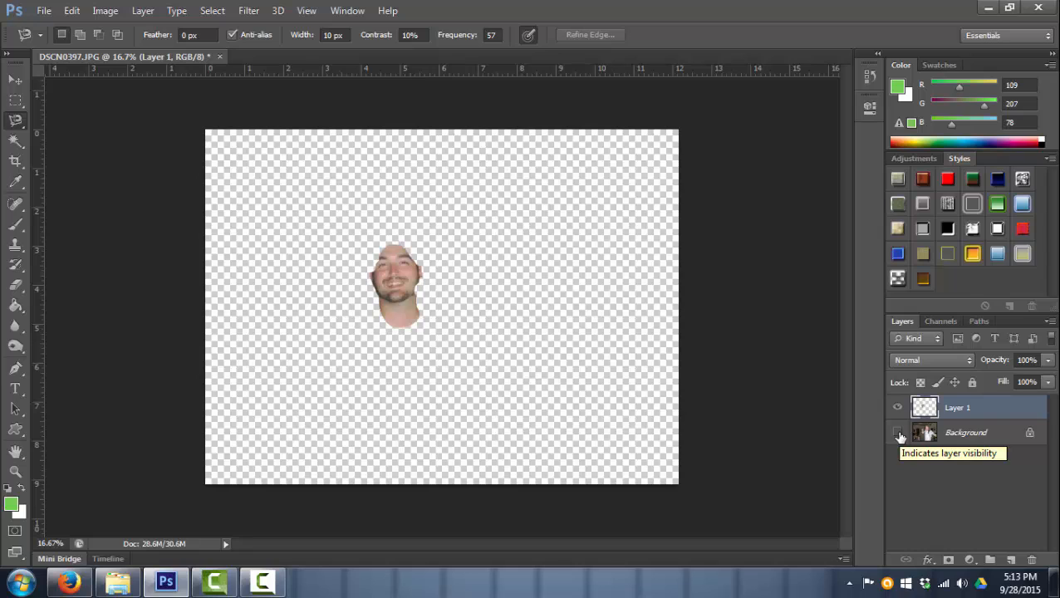
left_click(898, 433)
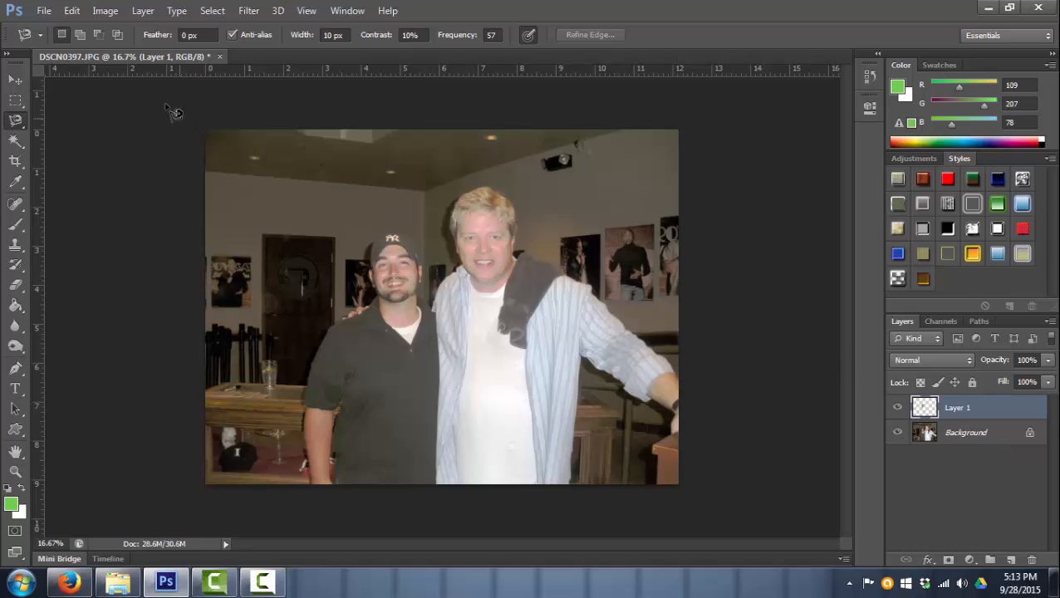
Try Replace Color on the face layer, changing the sampled skin tone to green 24ff00 at fuzziness 141, and discard it
left_click(105, 9)
mouse_move(139, 55)
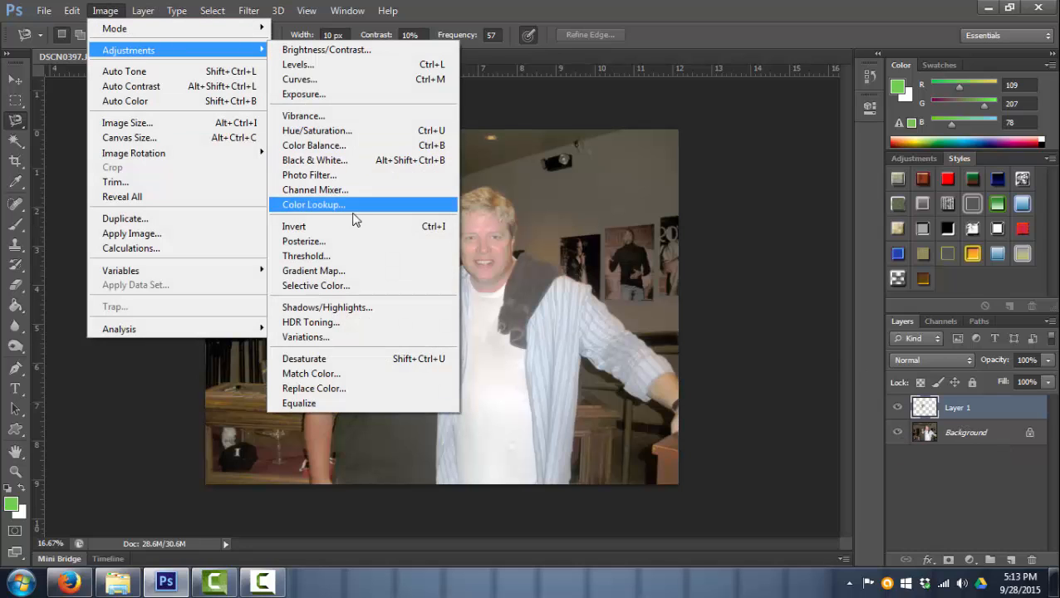
left_click(369, 388)
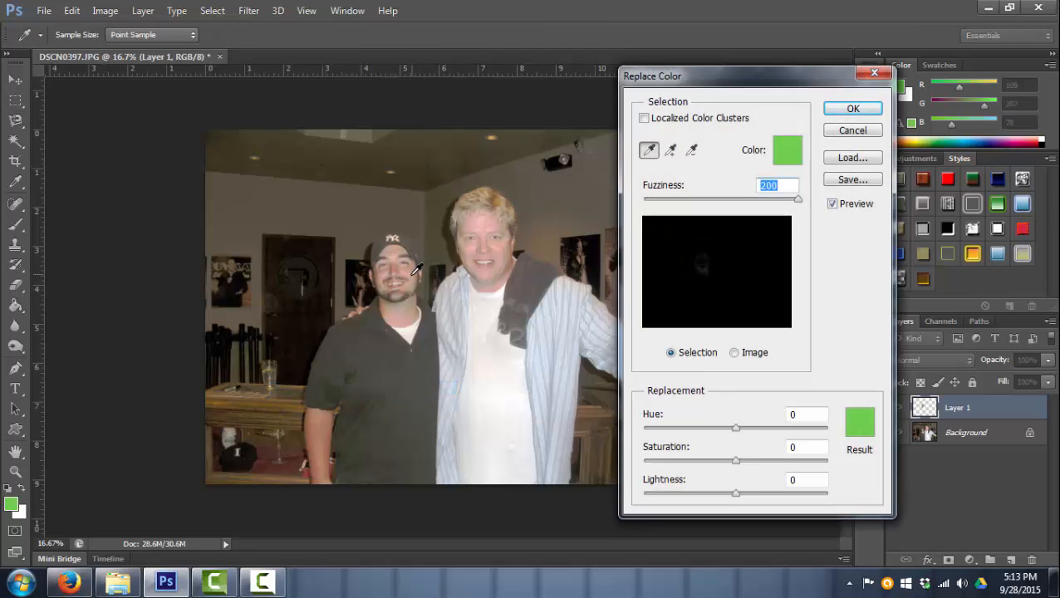
left_click(416, 268)
left_click(865, 428)
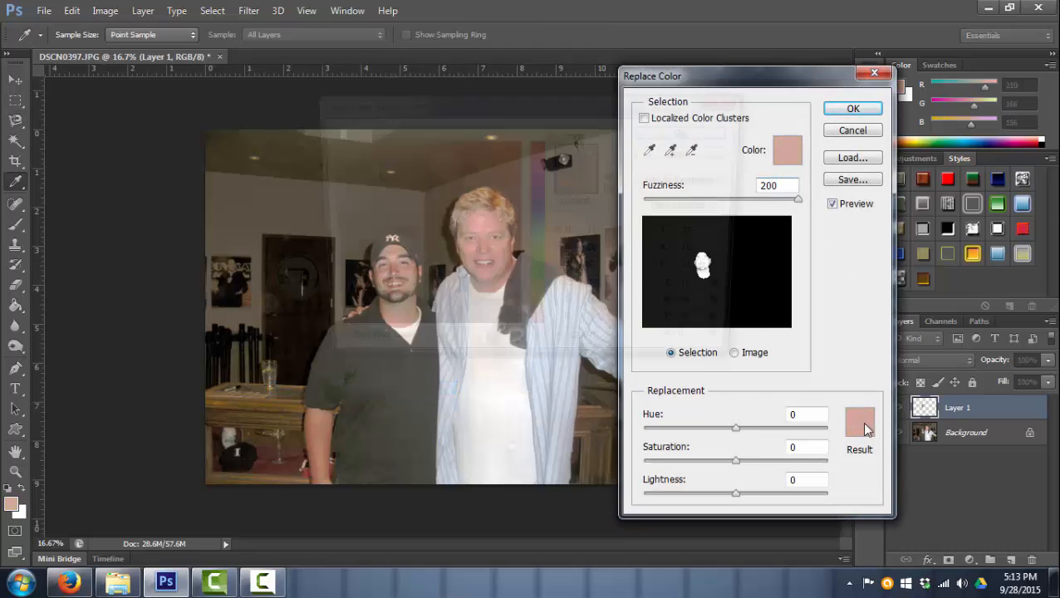
left_click(538, 276)
left_click_drag(490, 186, 521, 140)
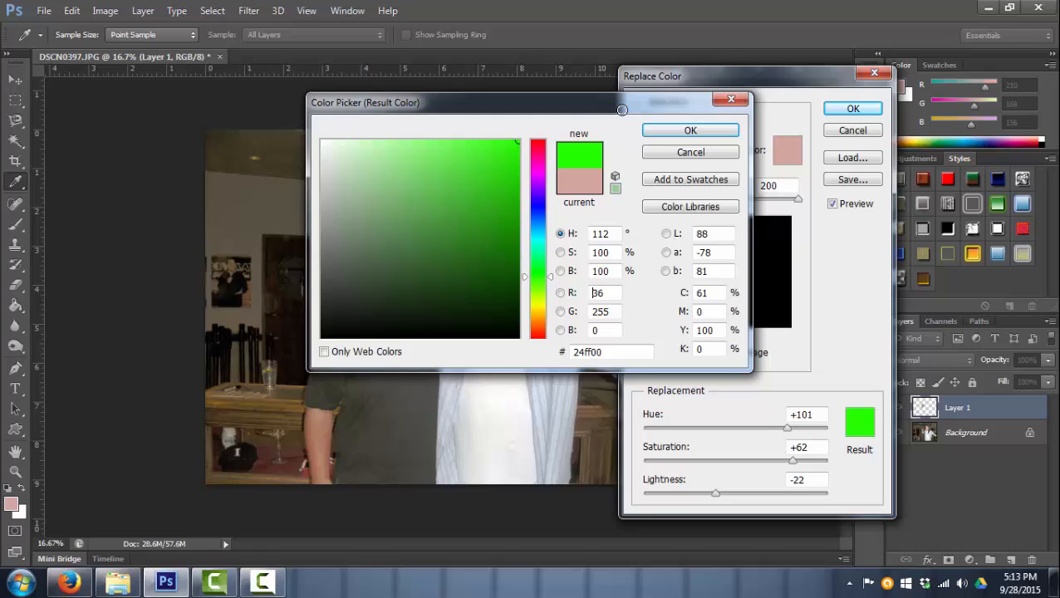
left_click(691, 133)
left_click_drag(796, 201, 754, 204)
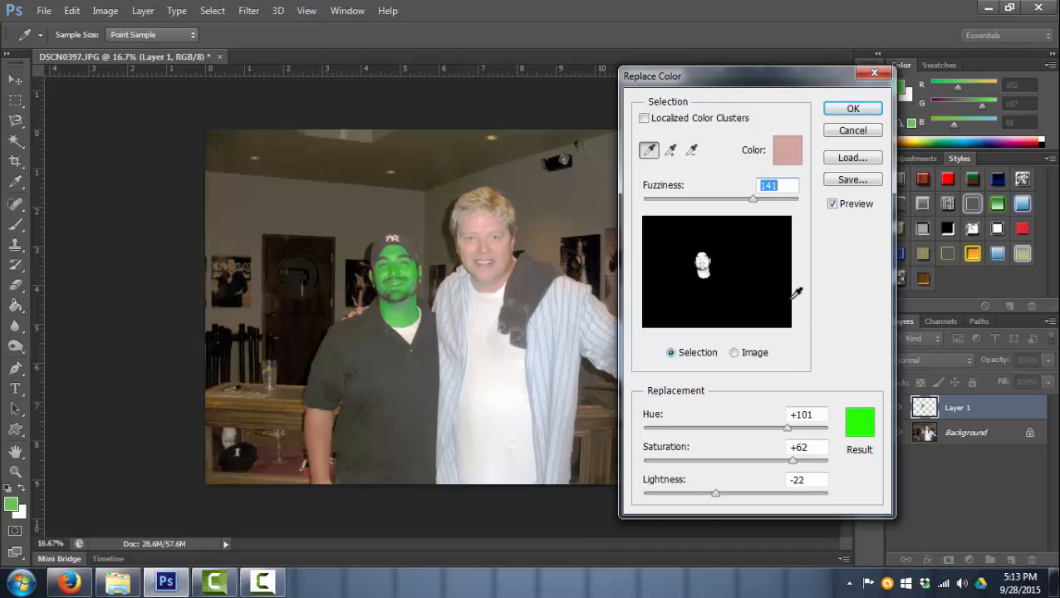
left_click(848, 131)
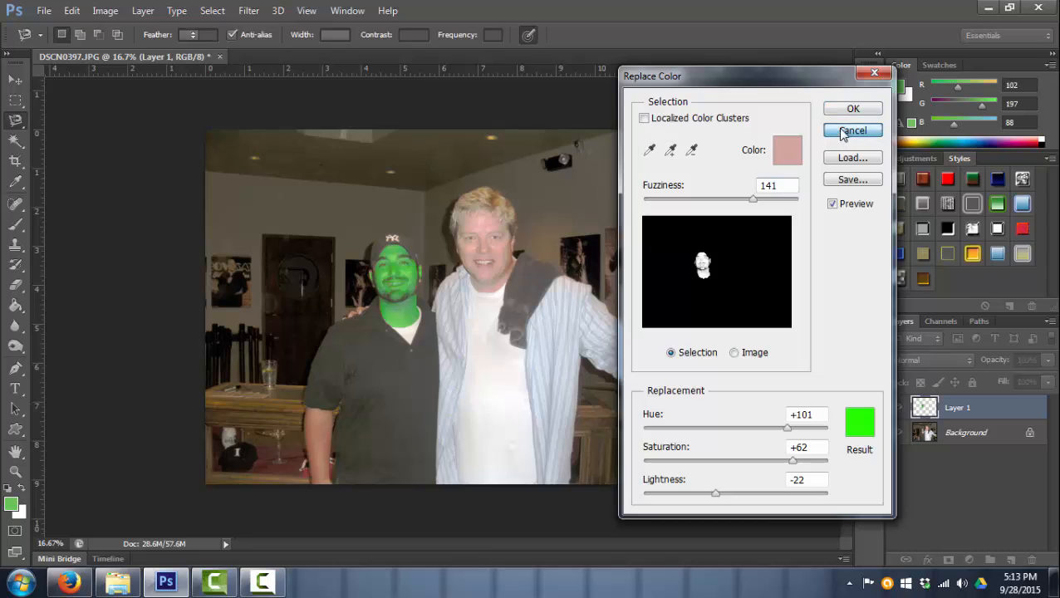
Delete Layer 1 holding the copied face
left_click_drag(996, 408, 1032, 560)
Start Replace Color on the Background layer, sampling the dark shirt and setting the result color to magenta ff00c6
left_click(105, 10)
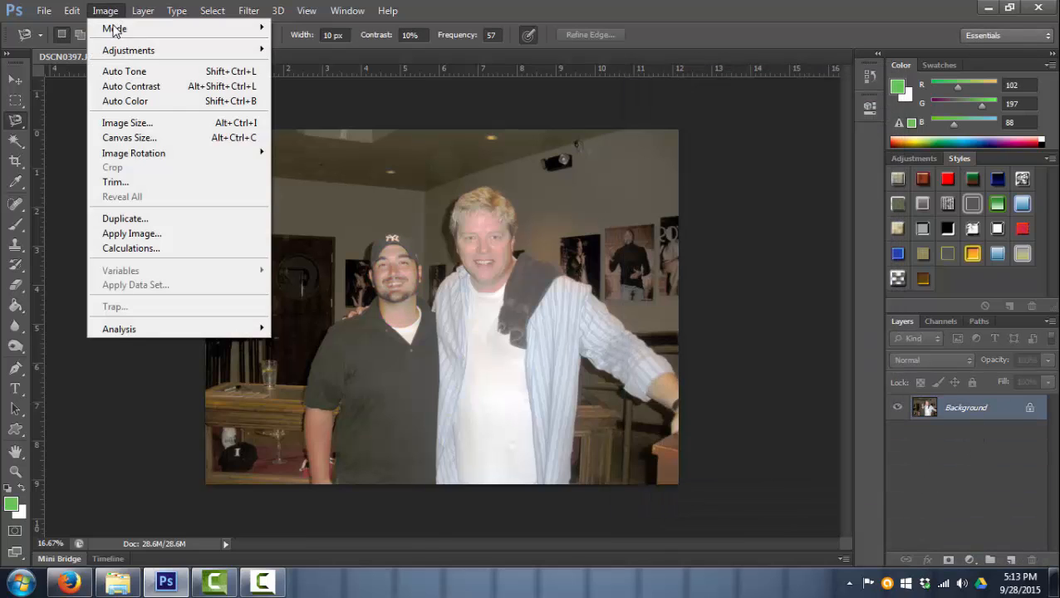
mouse_move(129, 50)
left_click(379, 382)
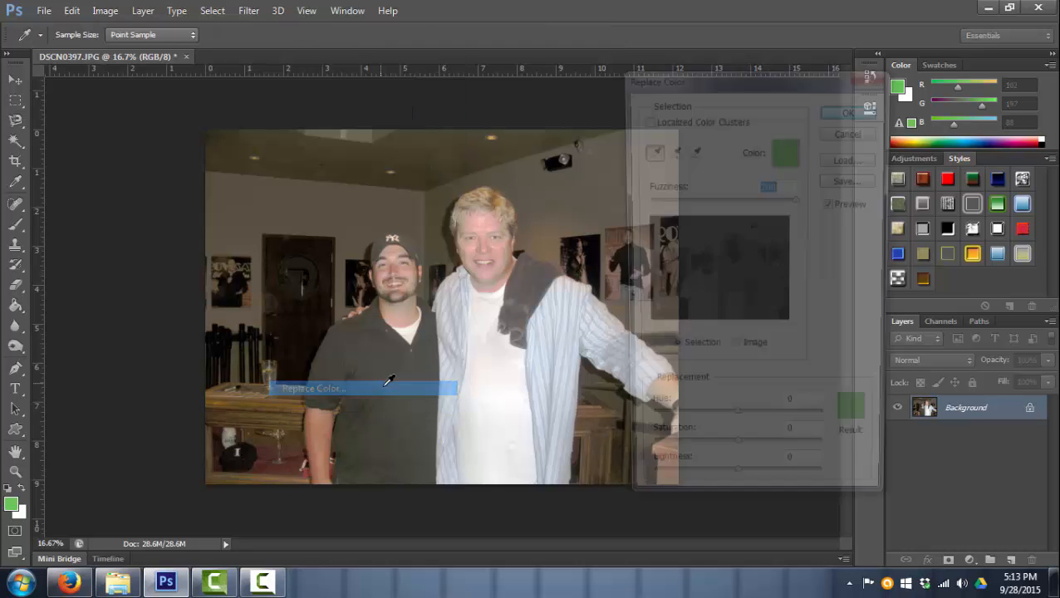
left_click(864, 428)
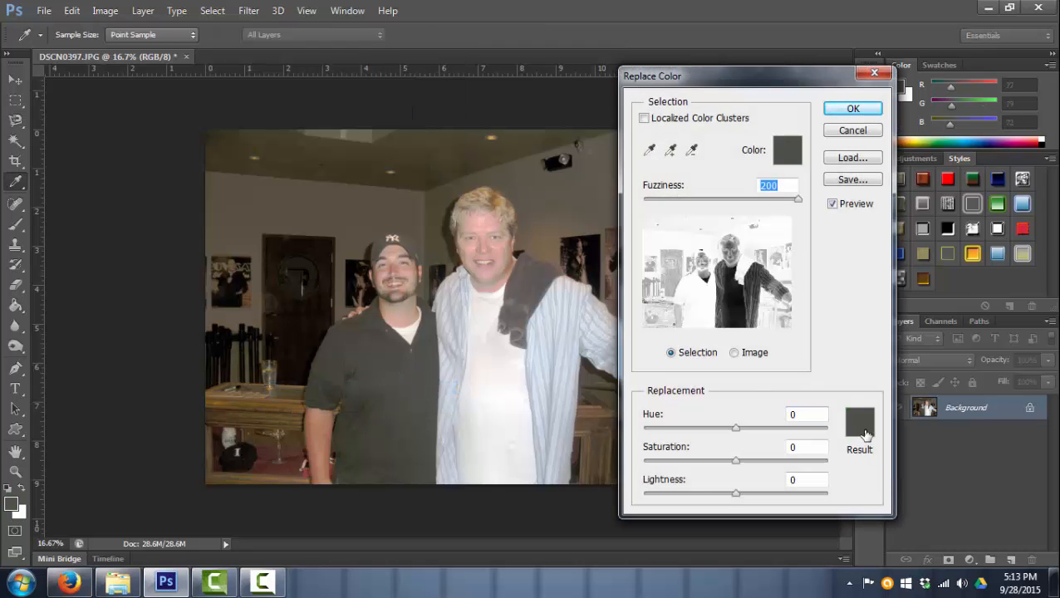
left_click(540, 166)
left_click_drag(508, 152, 577, 87)
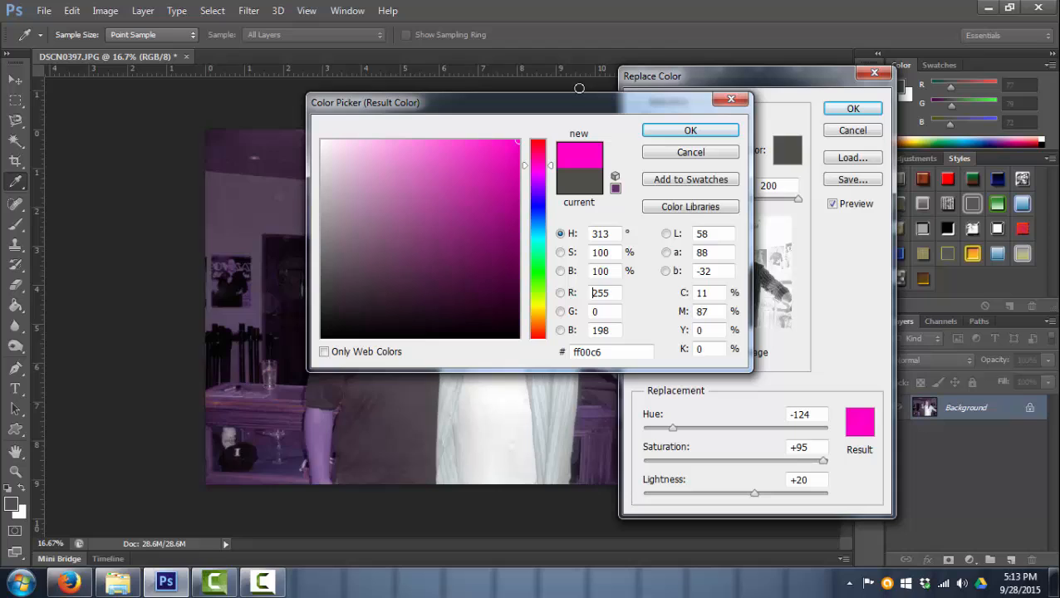
left_click(721, 136)
Reduce the fuzziness to 18, resample the lower part of the dark shirt, and lower the fuzziness to 0
left_click_drag(804, 208, 659, 206)
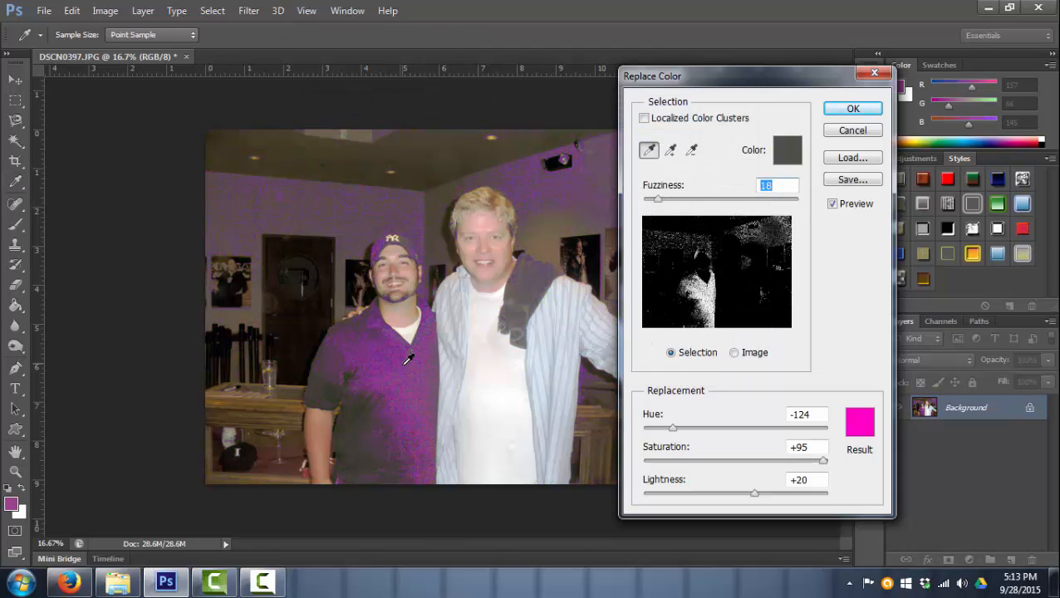
left_click(376, 419)
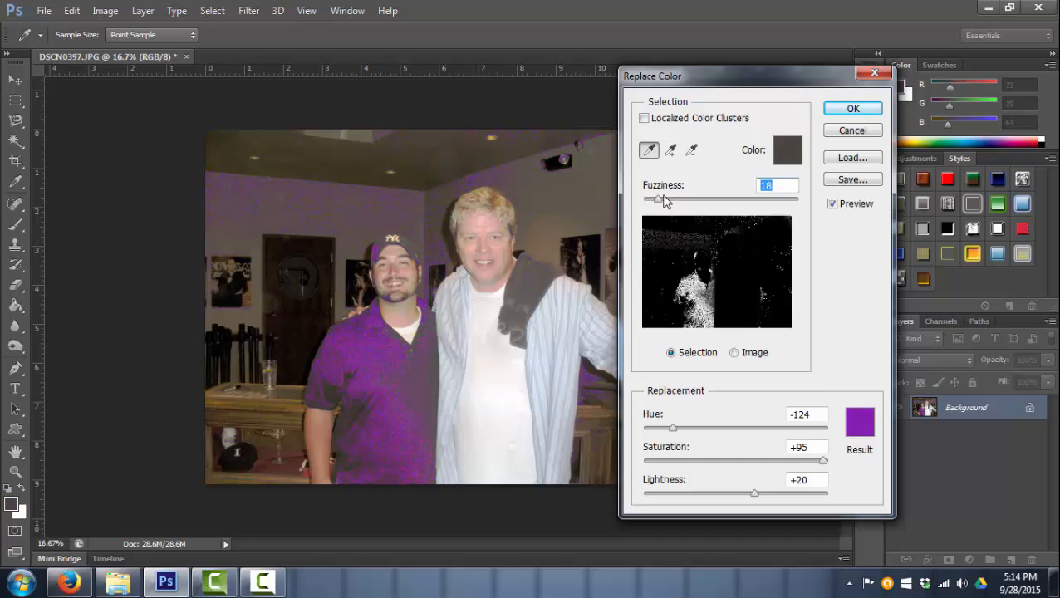
left_click_drag(665, 201, 644, 203)
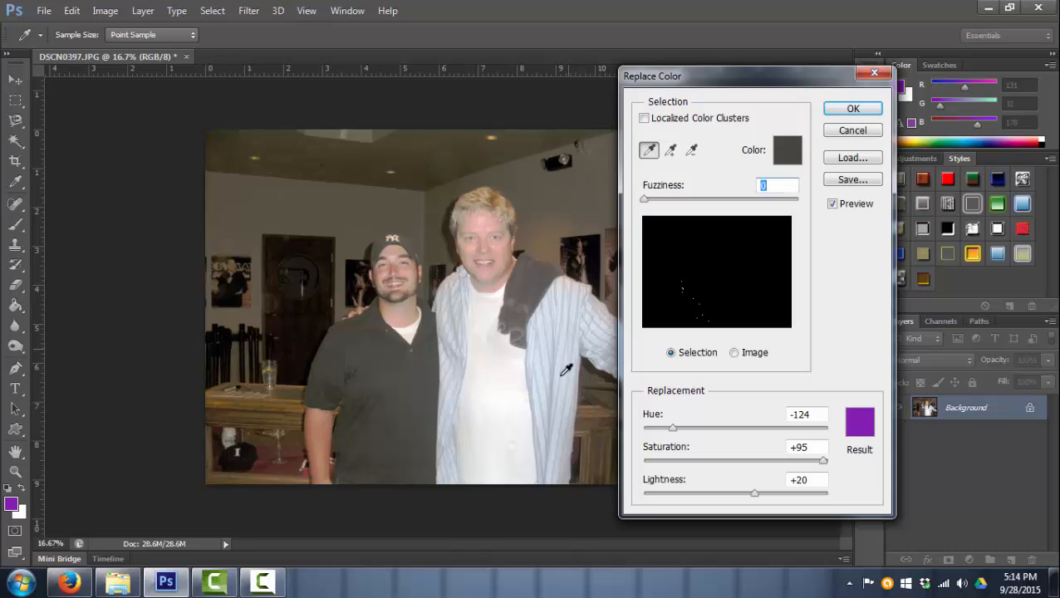
Sample the white T-shirt as the color to replace and set the result color to a fully saturated magenta pink
left_click(500, 364)
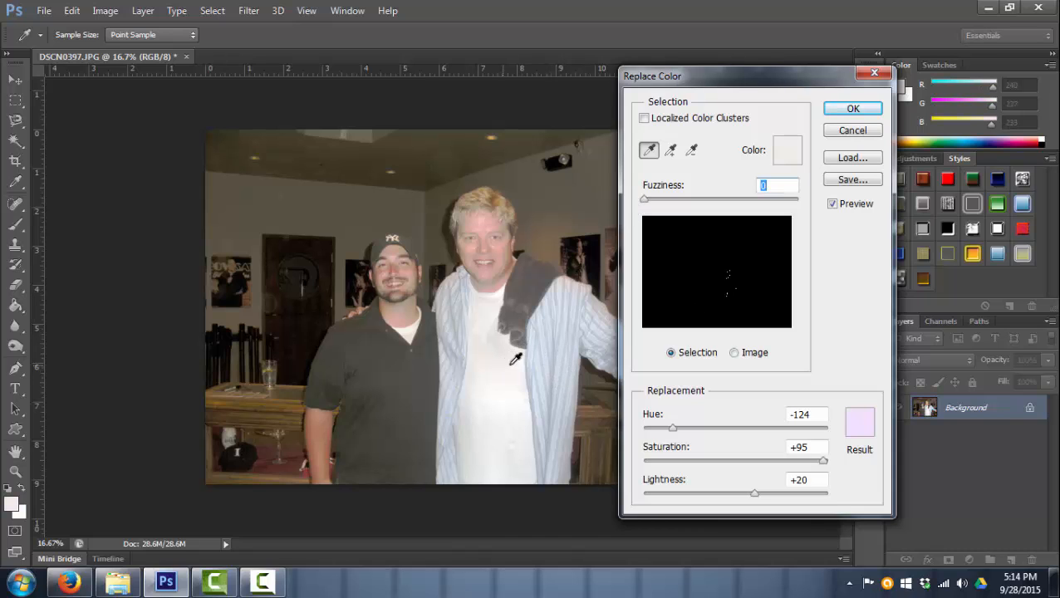
left_click(864, 422)
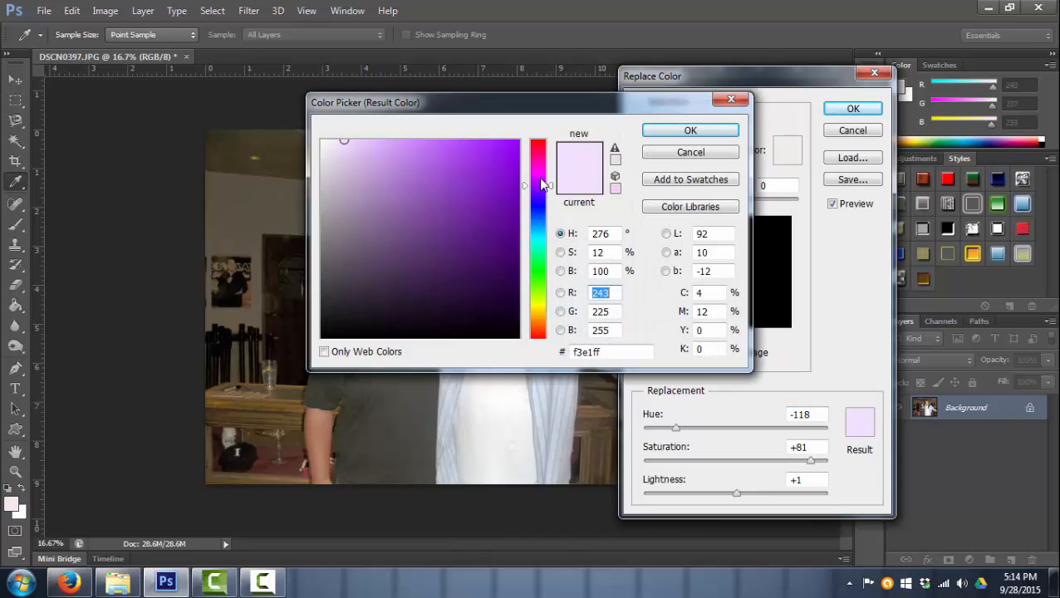
left_click_drag(542, 184, 542, 164)
left_click(518, 141)
left_click(680, 131)
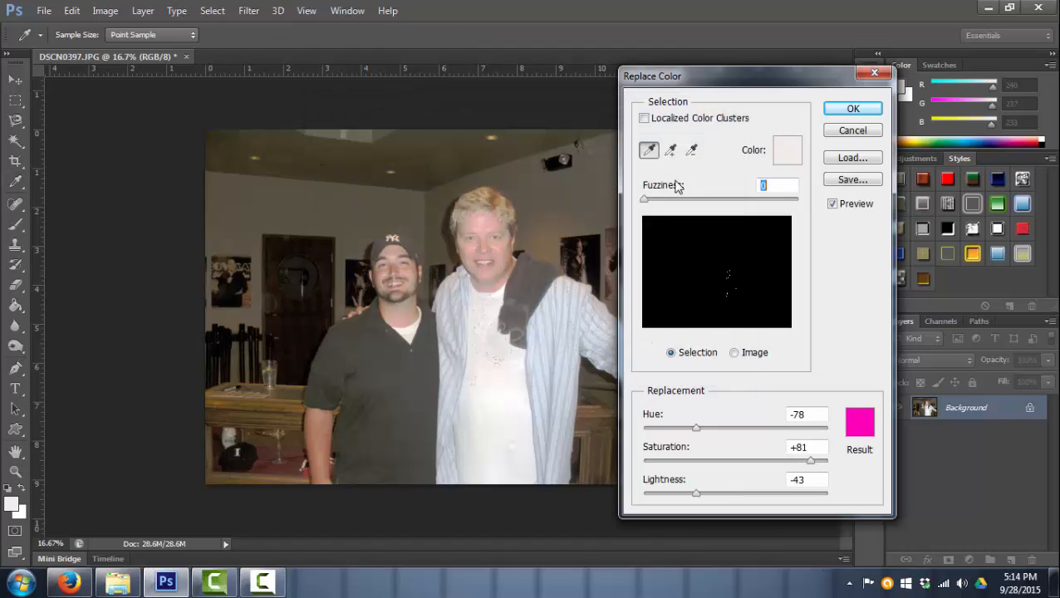
Try the white T-shirt replacement at fuzziness 54 and 41, and discard the color replacement
left_click_drag(644, 202, 687, 208)
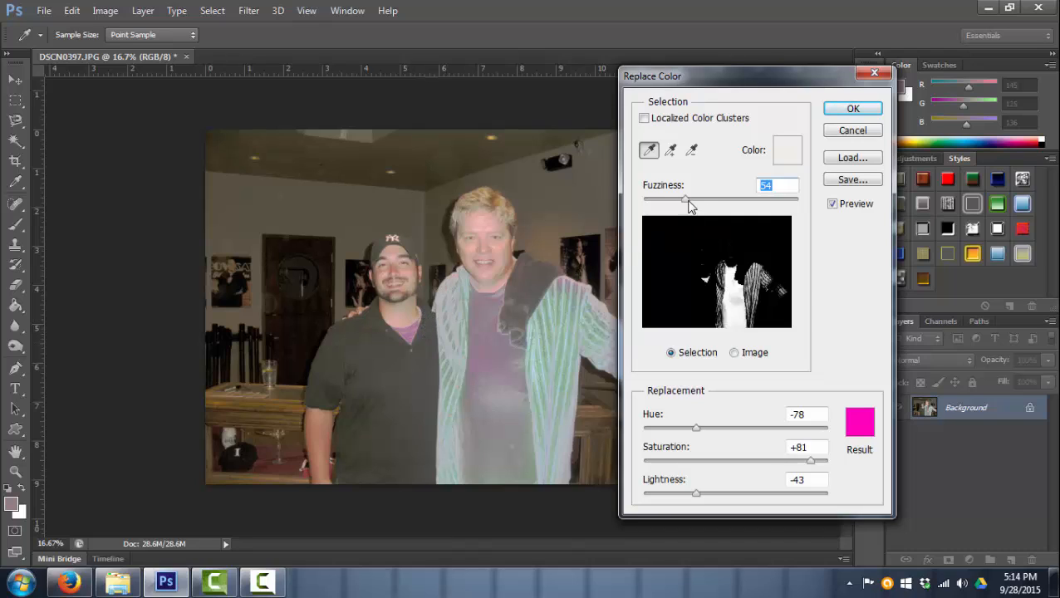
mouse_move(686, 204)
left_mouse_down()
mouse_move(747, 207)
mouse_move(676, 209)
left_mouse_up()
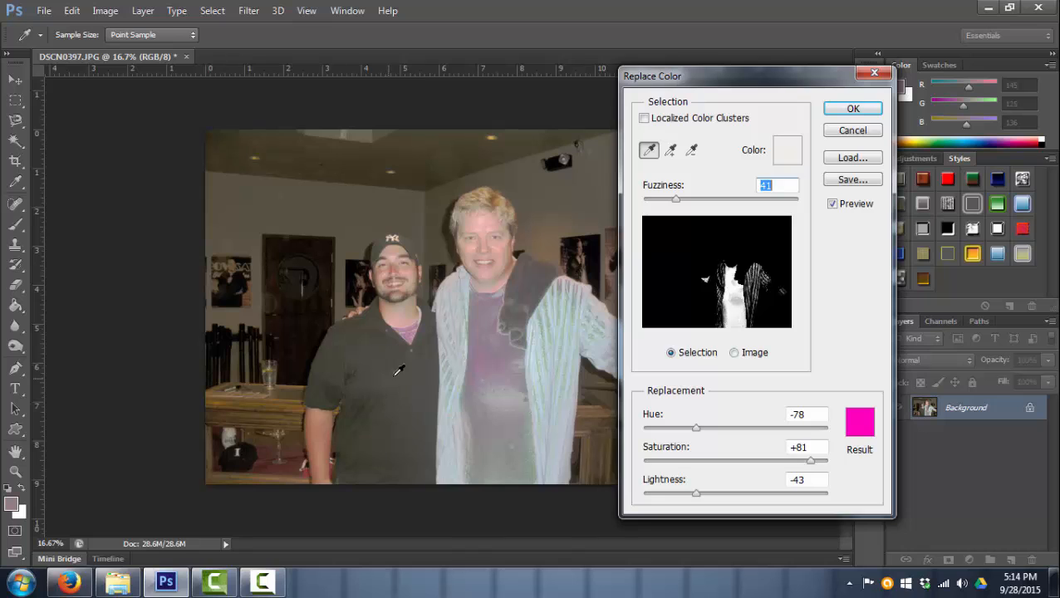
left_click(852, 133)
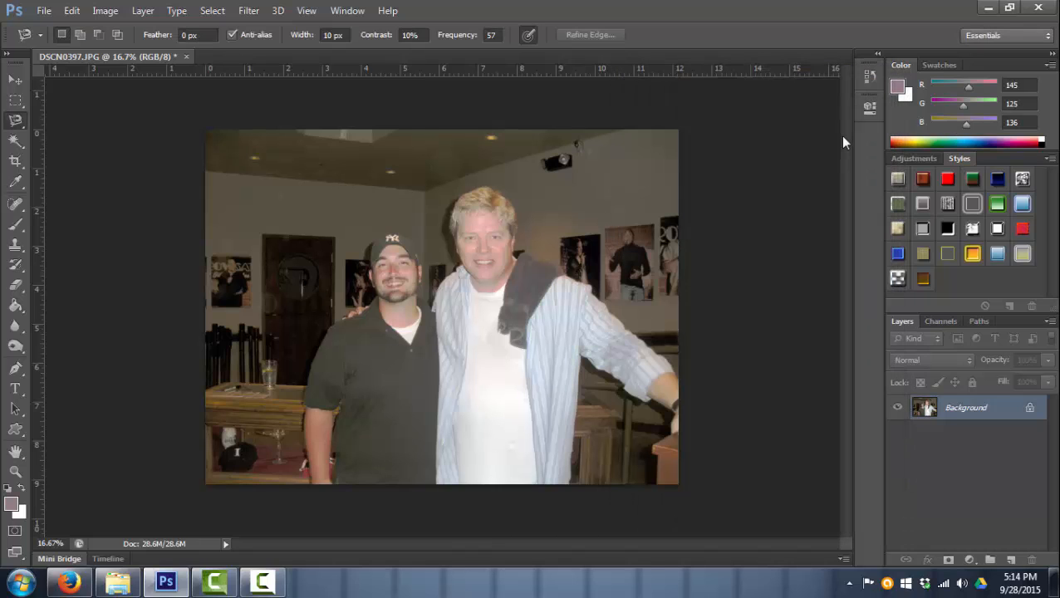
Paint over the front of the dark shirt with the Brush tool in pink ff008c at brush size 78
left_click(19, 226)
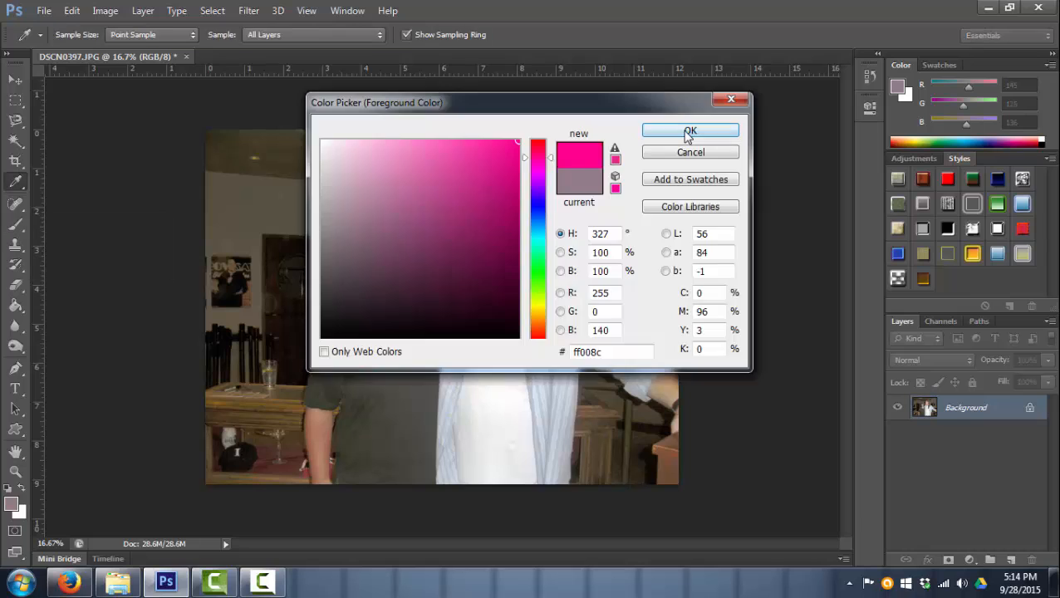
left_click(688, 133)
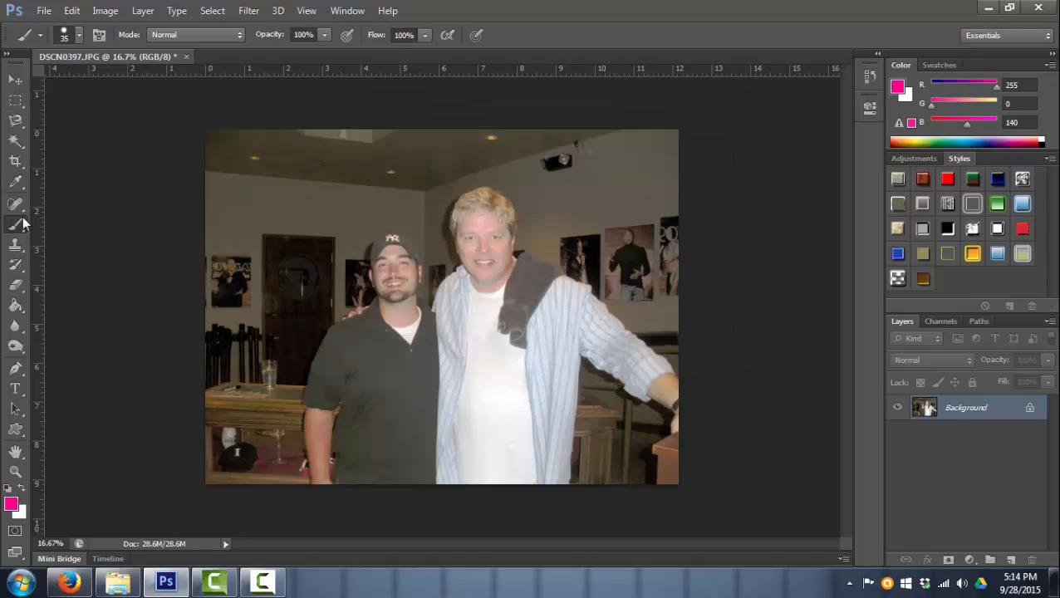
left_click(79, 39)
left_click_drag(62, 83, 82, 80)
mouse_move(396, 360)
left_mouse_down()
mouse_move(407, 426)
mouse_move(403, 395)
mouse_move(362, 389)
mouse_move(389, 373)
mouse_move(367, 368)
mouse_move(406, 412)
mouse_move(415, 395)
mouse_move(364, 379)
left_mouse_up()
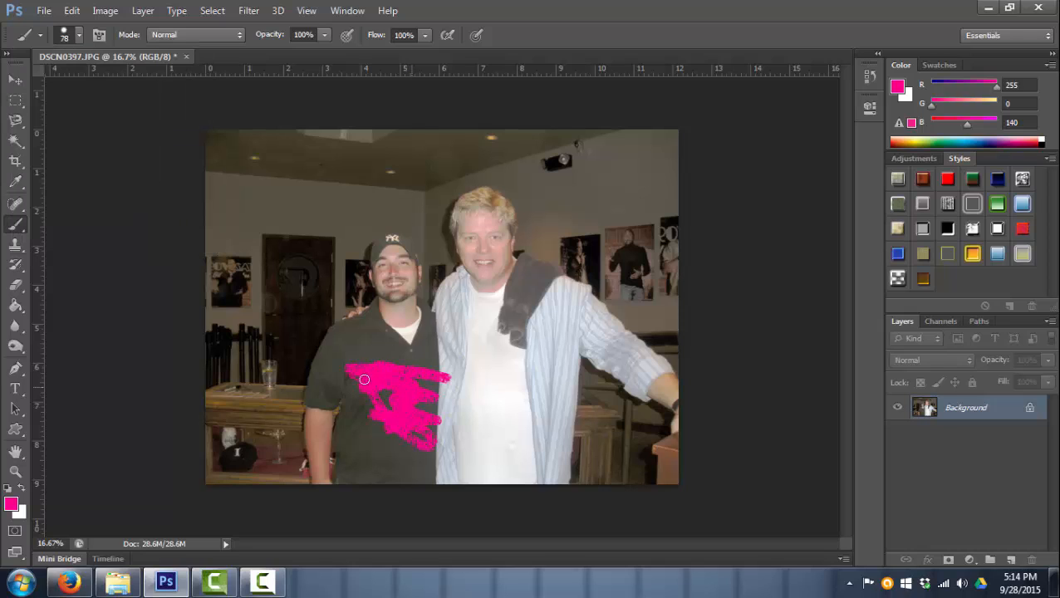
Extend the pink brush painting across the striped shirt and white T-shirt, and undo the Brush tool stroke
mouse_move(459, 425)
left_mouse_down()
mouse_move(492, 381)
mouse_move(366, 363)
mouse_move(482, 387)
left_mouse_up()
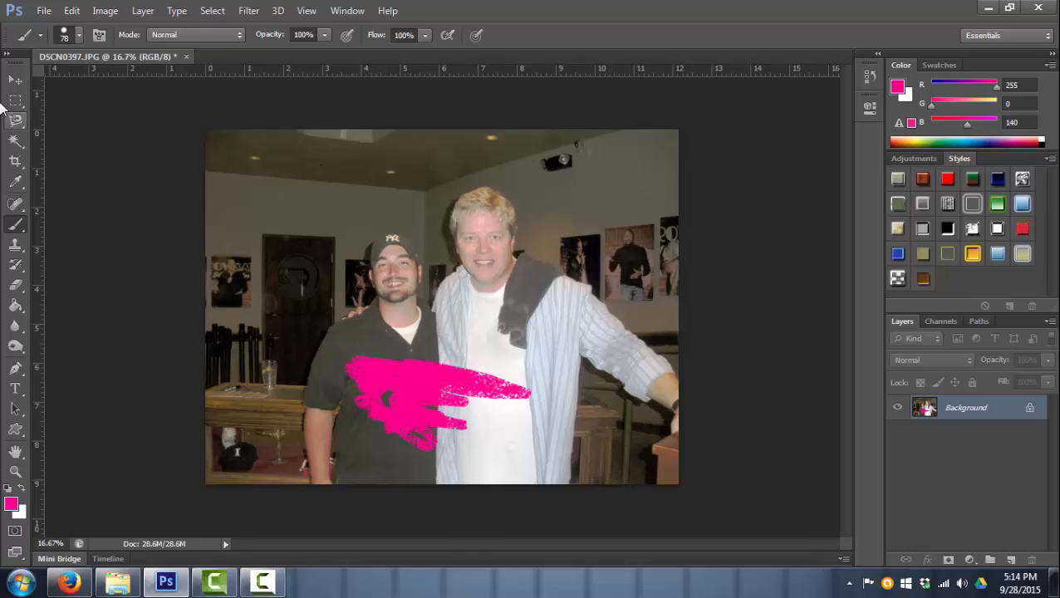
left_click(67, 10)
left_click(92, 43)
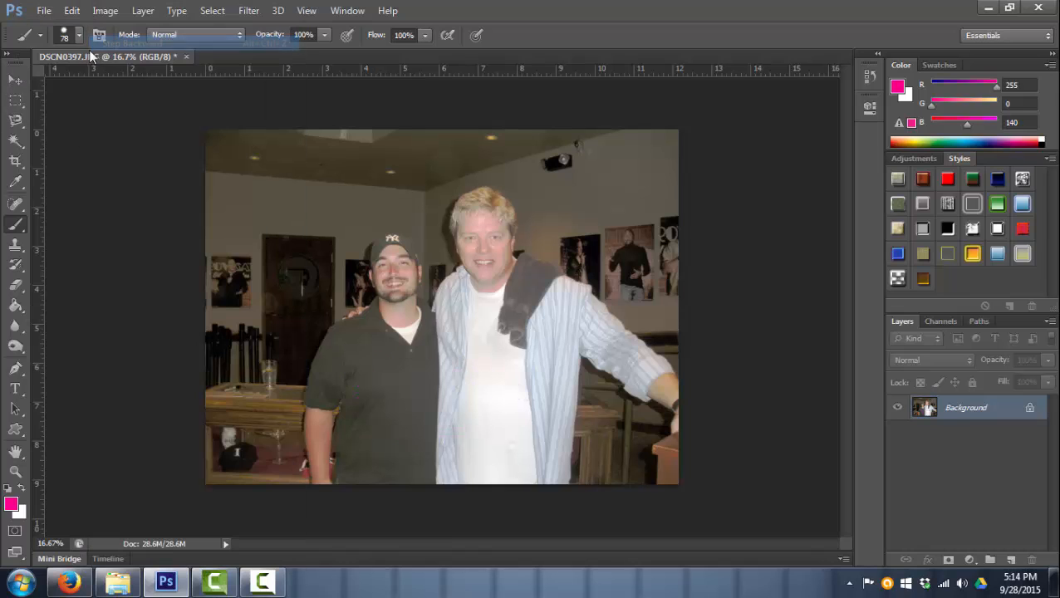
Use the Color Replacement tool in pink to paint across the dark shirt's chest and onto the adjoining front of the striped shirt
right_click(17, 228)
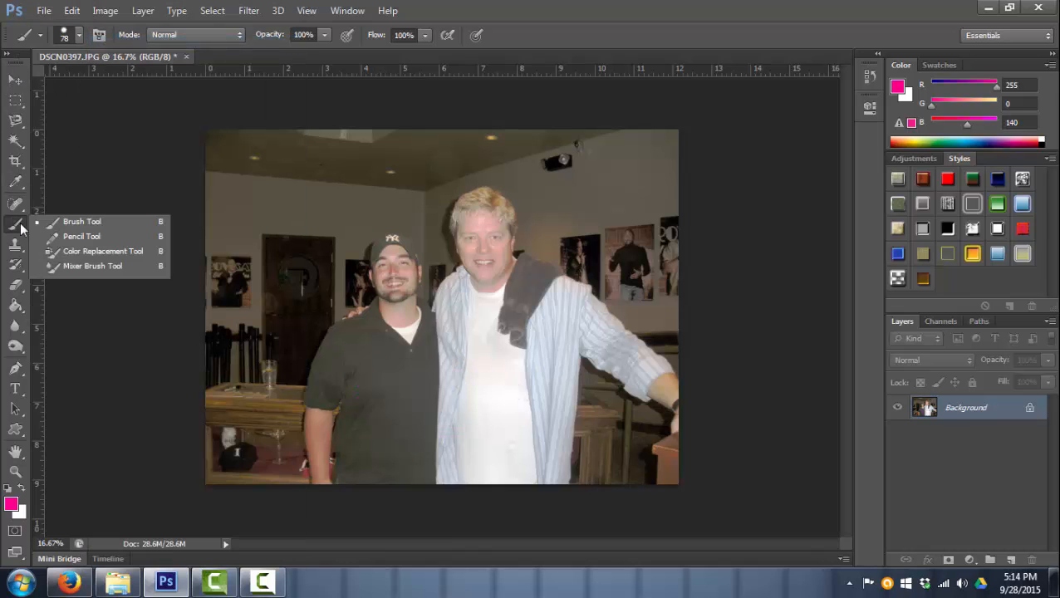
left_click(70, 252)
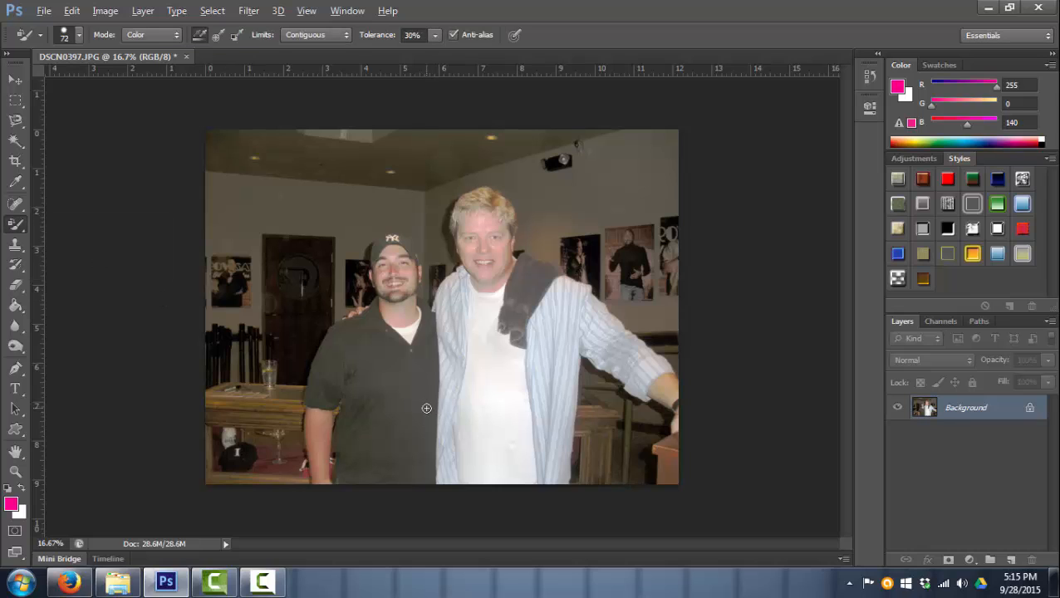
key("ctrl+plus")
key("ctrl+plus")
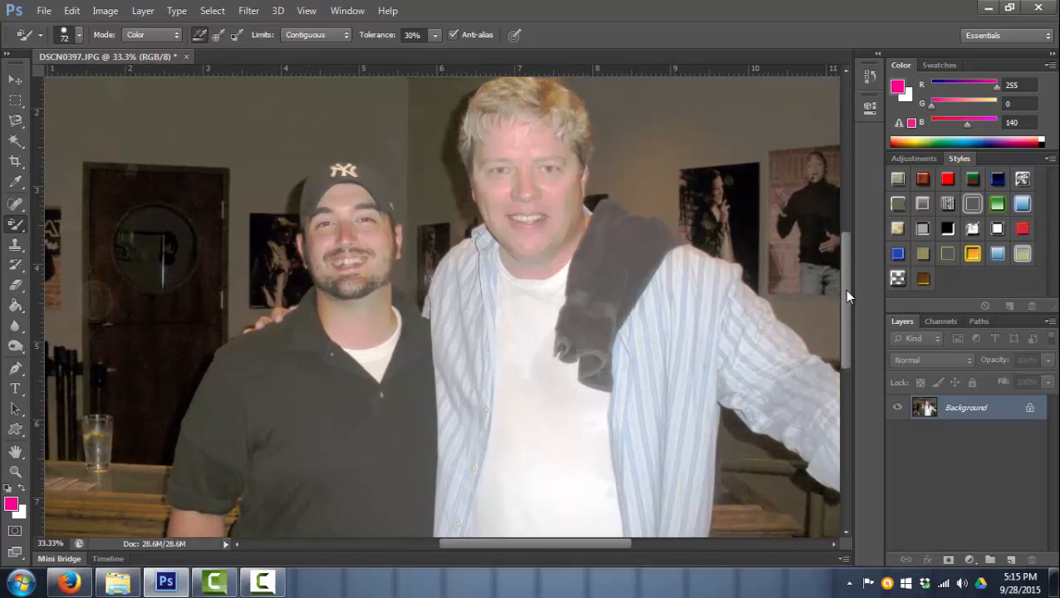
left_click_drag(844, 289, 847, 324)
mouse_move(277, 288)
left_mouse_down()
mouse_move(287, 250)
mouse_move(315, 250)
mouse_move(390, 309)
mouse_move(450, 335)
mouse_move(487, 317)
mouse_move(497, 333)
mouse_move(462, 312)
left_mouse_up()
left_click_drag(461, 270, 447, 258)
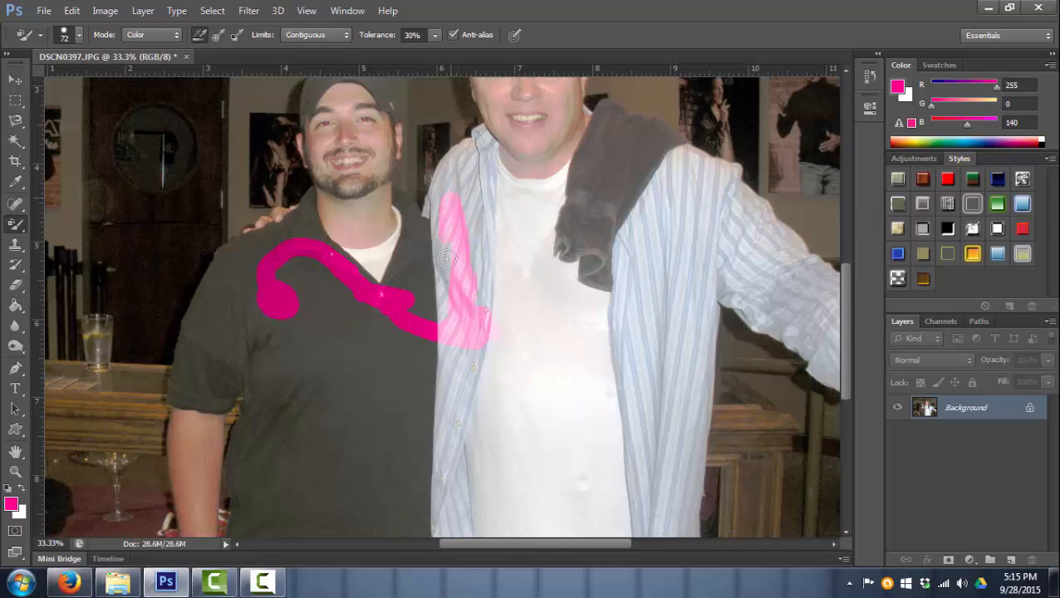
Recolor the striped shirt's front panel beside the dark shirt from collar to hem, and more of the dark shirt's chest and shoulder, in pink
mouse_move(447, 179)
left_mouse_down()
mouse_move(466, 162)
mouse_move(482, 172)
mouse_move(484, 271)
mouse_move(469, 190)
left_mouse_up()
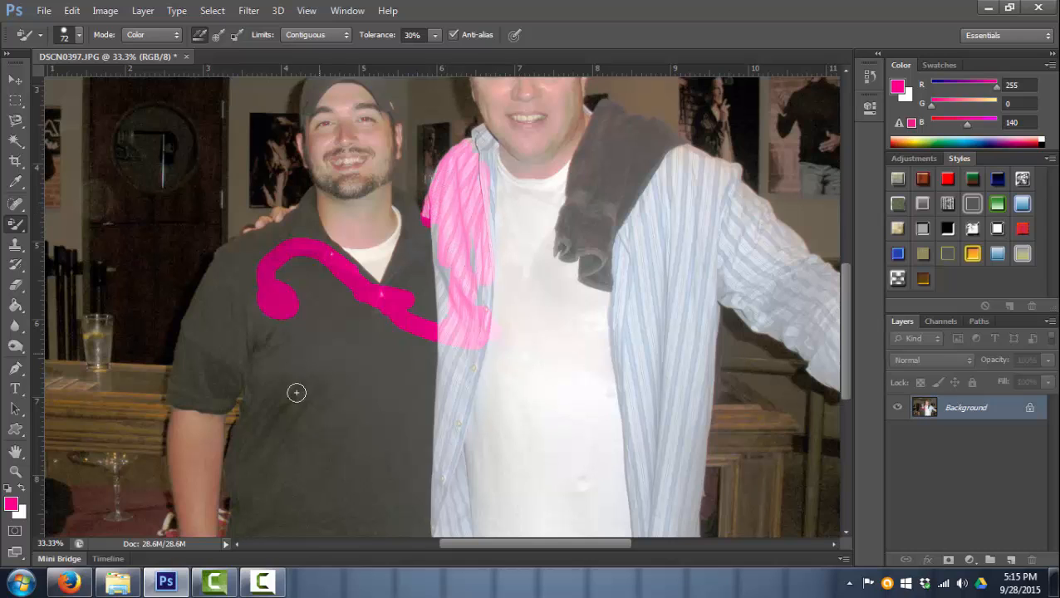
mouse_move(296, 390)
left_mouse_down()
mouse_move(429, 406)
mouse_move(272, 359)
mouse_move(388, 350)
mouse_move(282, 310)
mouse_move(383, 317)
mouse_move(275, 254)
mouse_move(358, 285)
mouse_move(245, 234)
mouse_move(265, 223)
mouse_move(294, 237)
mouse_move(303, 215)
mouse_move(241, 272)
mouse_move(253, 344)
mouse_move(256, 238)
left_mouse_up()
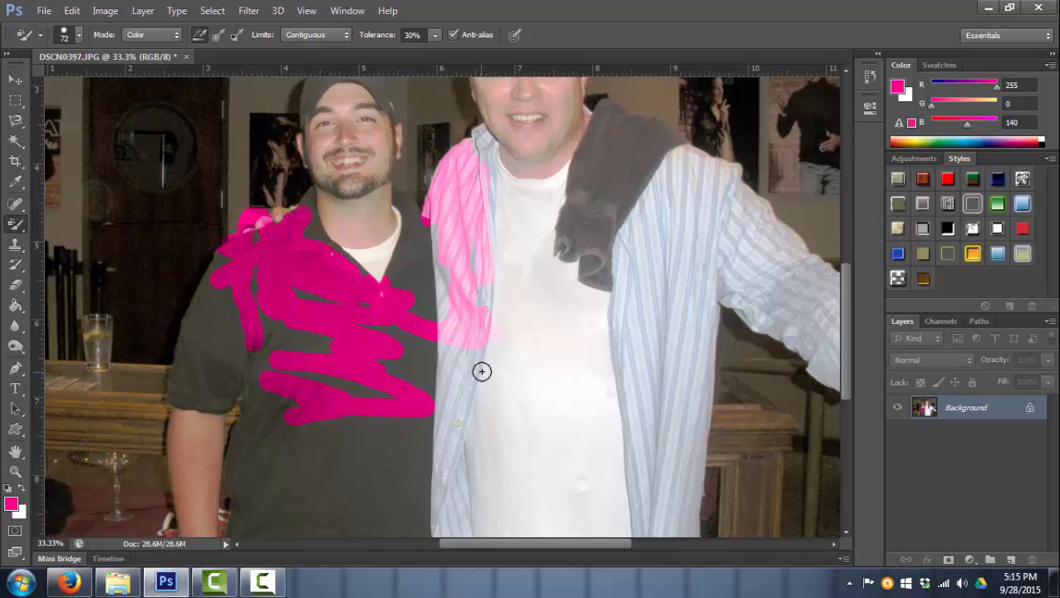
mouse_move(481, 372)
left_mouse_down()
mouse_move(468, 325)
mouse_move(468, 367)
mouse_move(495, 293)
mouse_move(488, 271)
mouse_move(483, 348)
mouse_move(473, 261)
mouse_move(446, 444)
mouse_move(472, 338)
mouse_move(465, 402)
mouse_move(443, 471)
mouse_move(450, 457)
mouse_move(455, 525)
mouse_move(466, 427)
mouse_move(464, 544)
mouse_move(444, 514)
mouse_move(441, 533)
mouse_move(435, 206)
mouse_move(454, 383)
mouse_move(437, 298)
mouse_move(447, 371)
mouse_move(437, 173)
mouse_move(486, 135)
mouse_move(493, 204)
mouse_move(481, 140)
mouse_move(476, 321)
left_mouse_up()
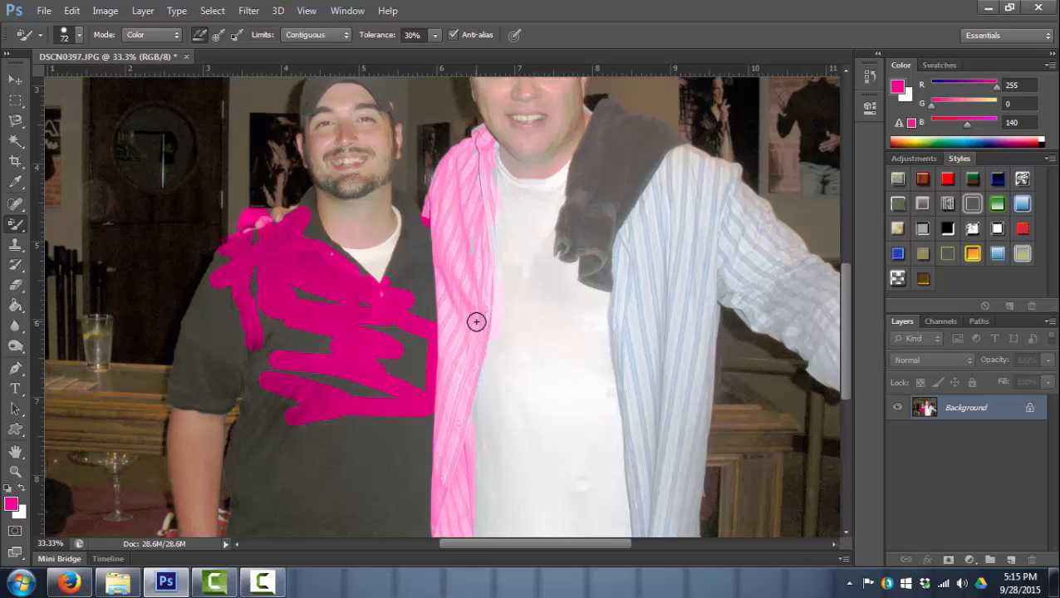
Recolor the front of the dark cap around its logo in pink with the Color Replacement tool
scroll(477, 321, "down", 2)
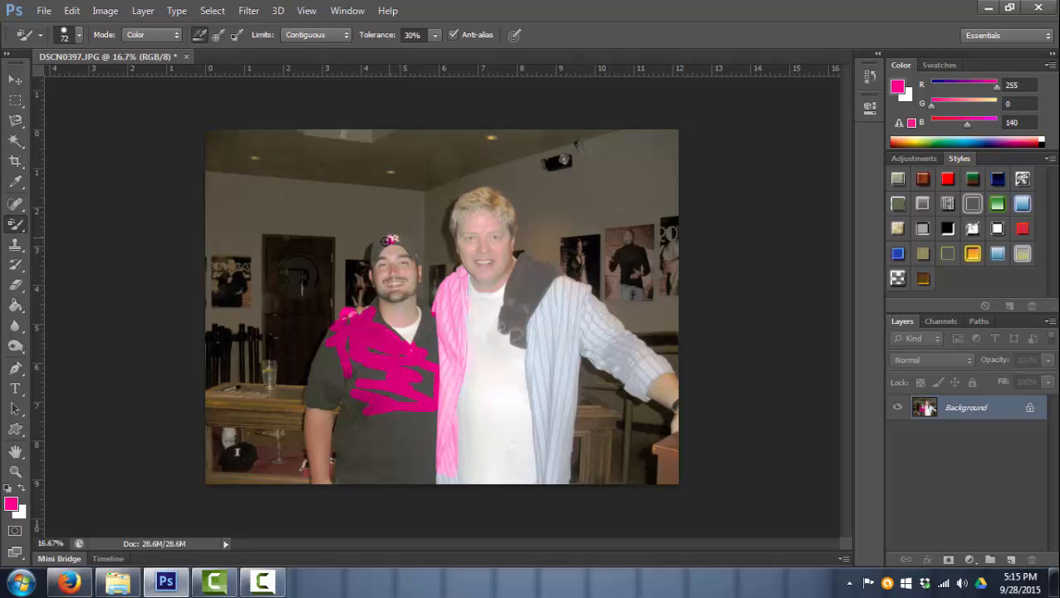
left_click_drag(385, 241, 398, 238)
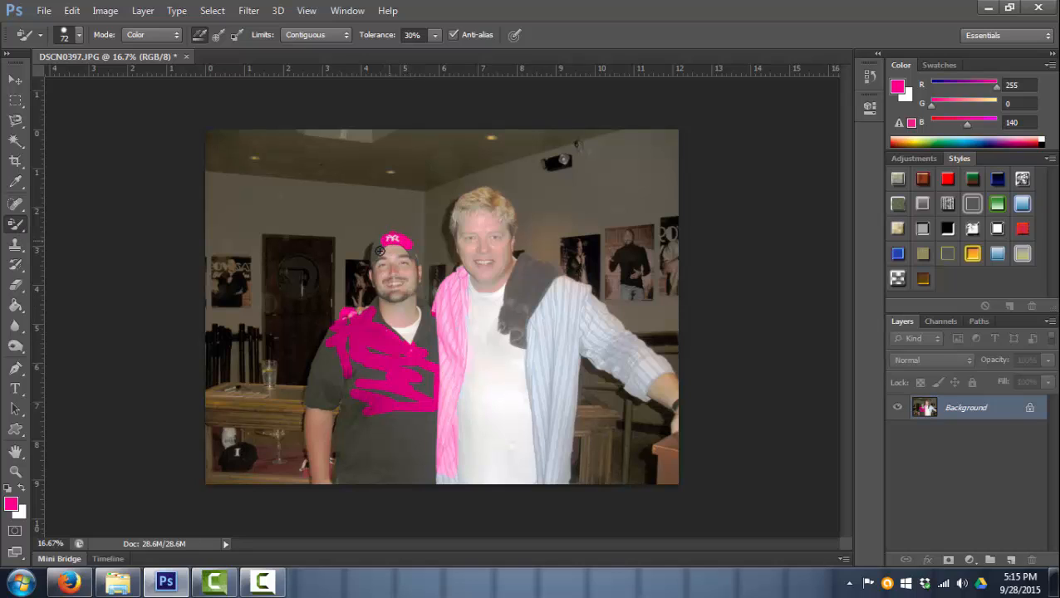